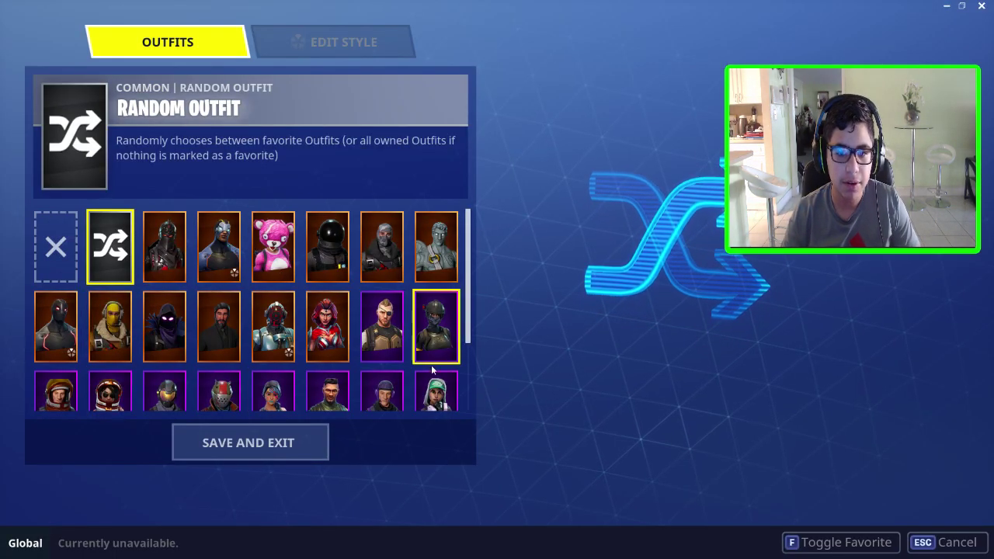
scroll(251, 223, "down", 1)
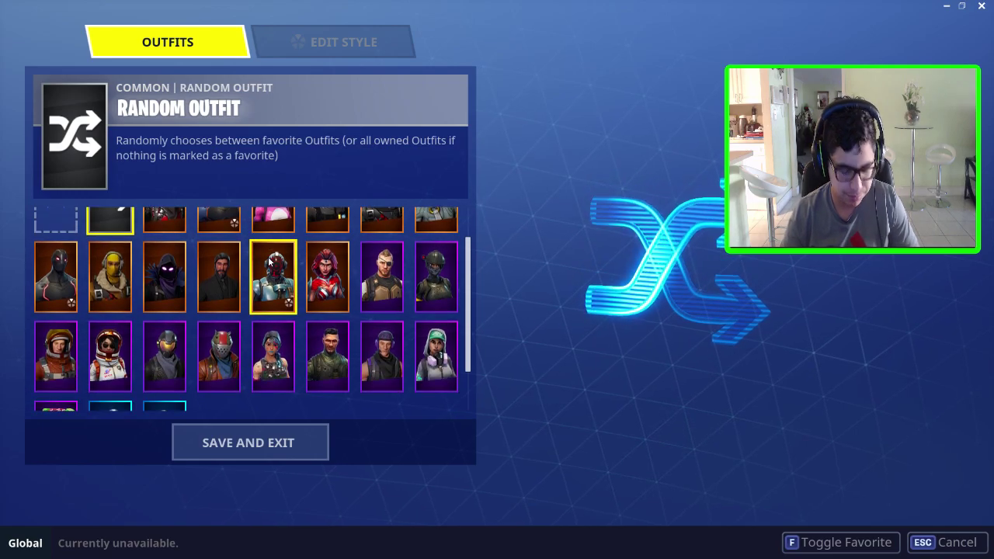
Return to the lobby, then set Peripheral Lighting to Off in Game settings and apply
key("Escape")
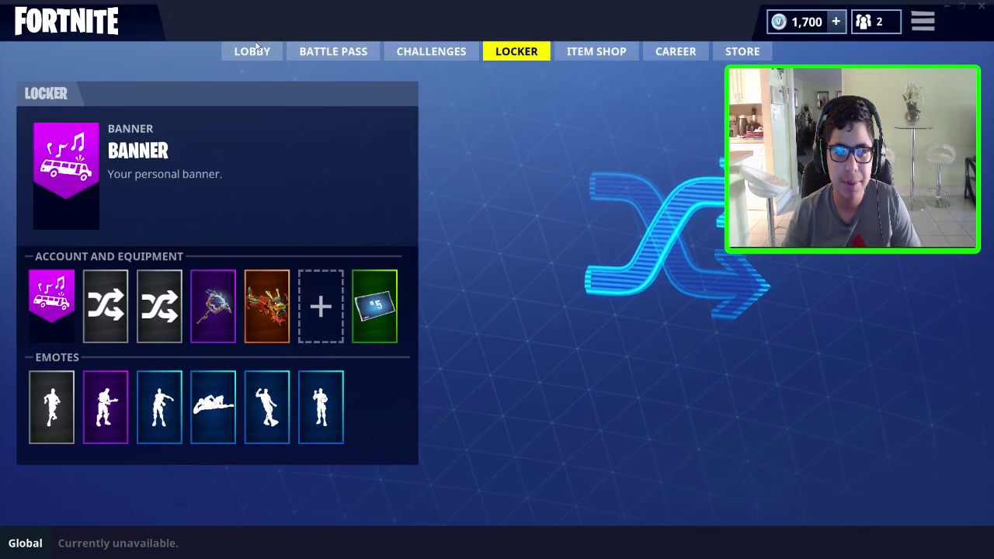
left_click(252, 52)
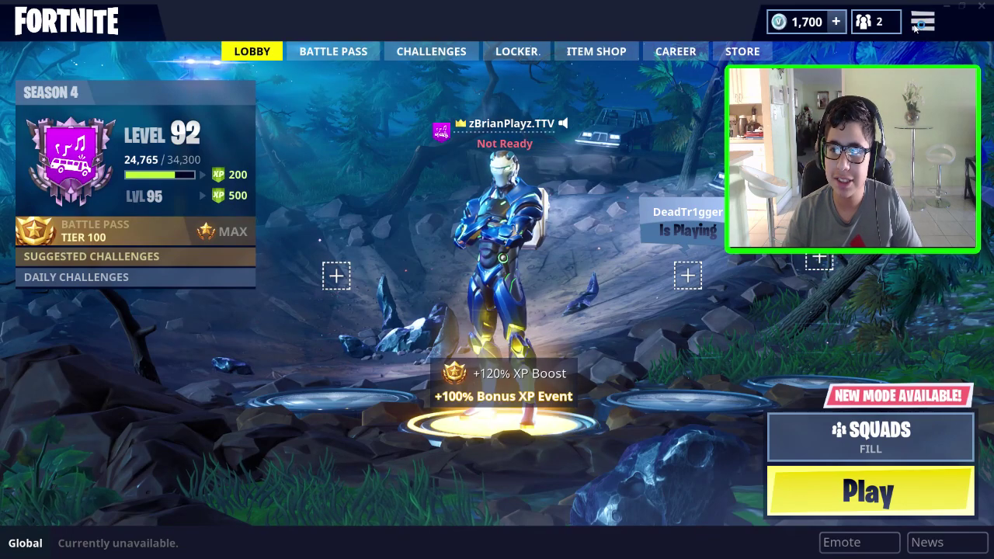
left_click(923, 22)
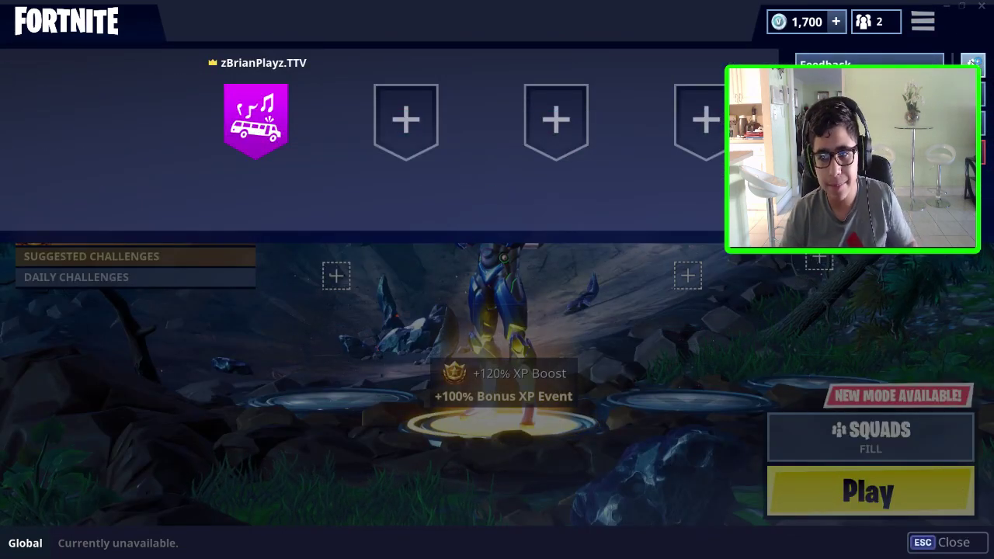
left_click(675, 71)
left_click(378, 21)
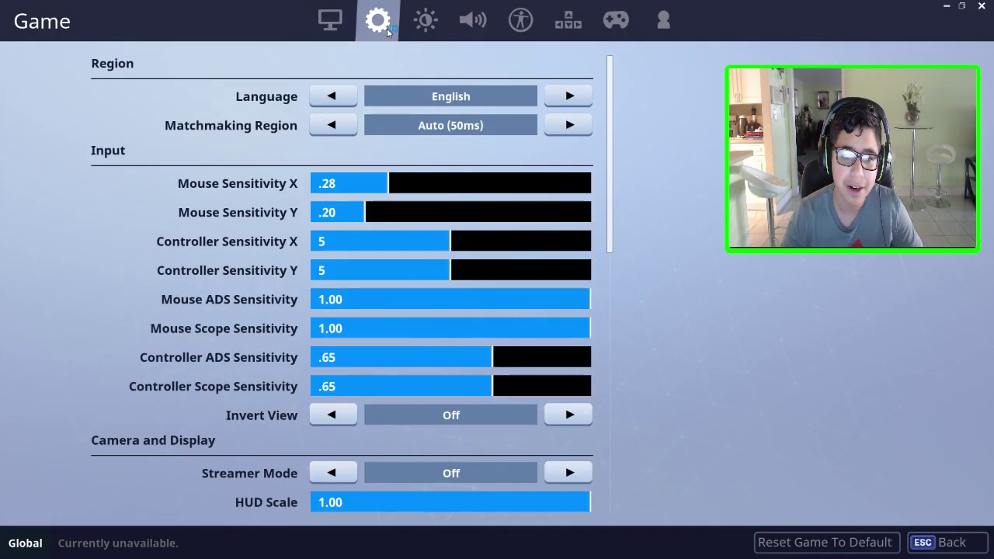
scroll(421, 171, "down", 4)
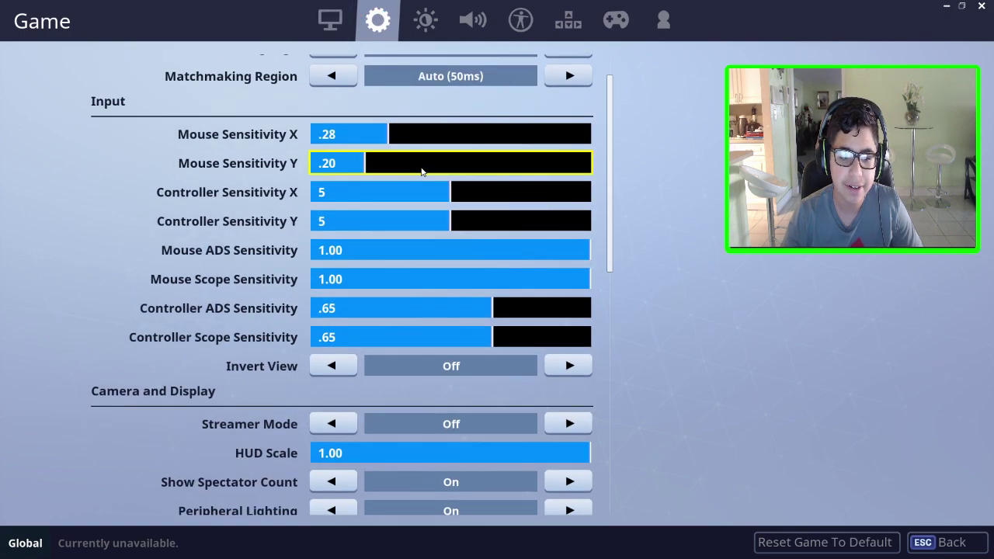
scroll(422, 171, "down", 4)
scroll(422, 171, "down", 2)
scroll(378, 275, "down", 2)
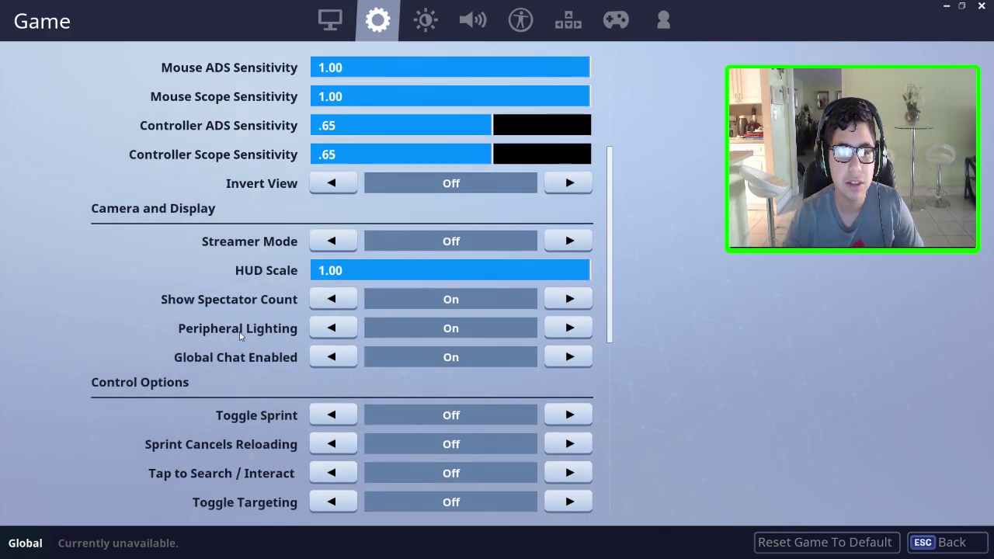
mouse_move(333, 329)
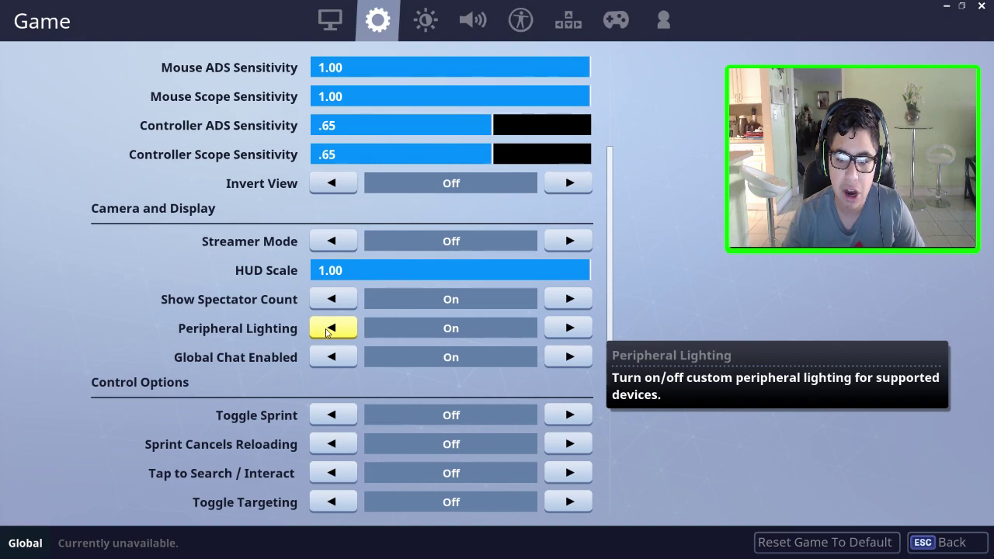
left_click(330, 329)
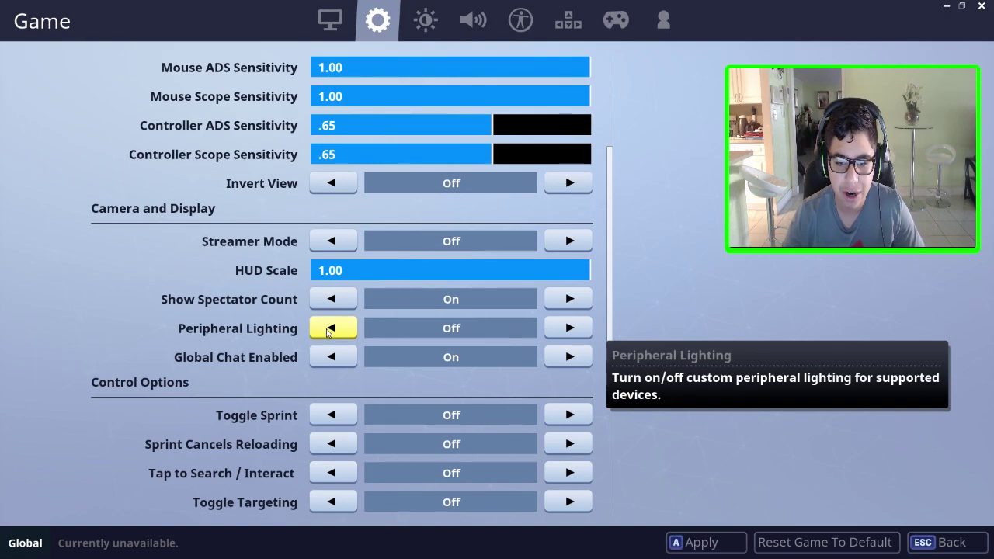
left_click(707, 543)
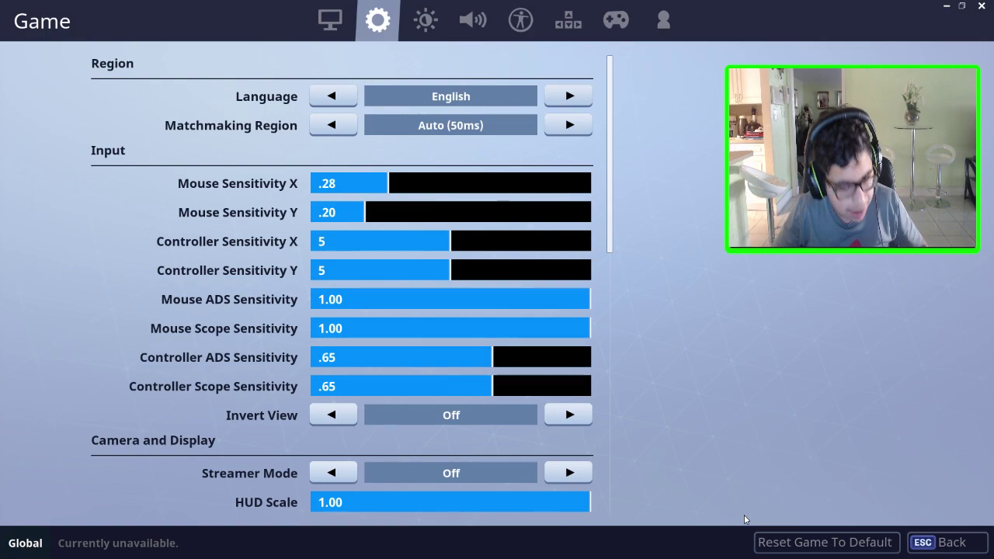
Minimize Fortnite to reveal OBS Studio on the desktop
left_click(946, 6)
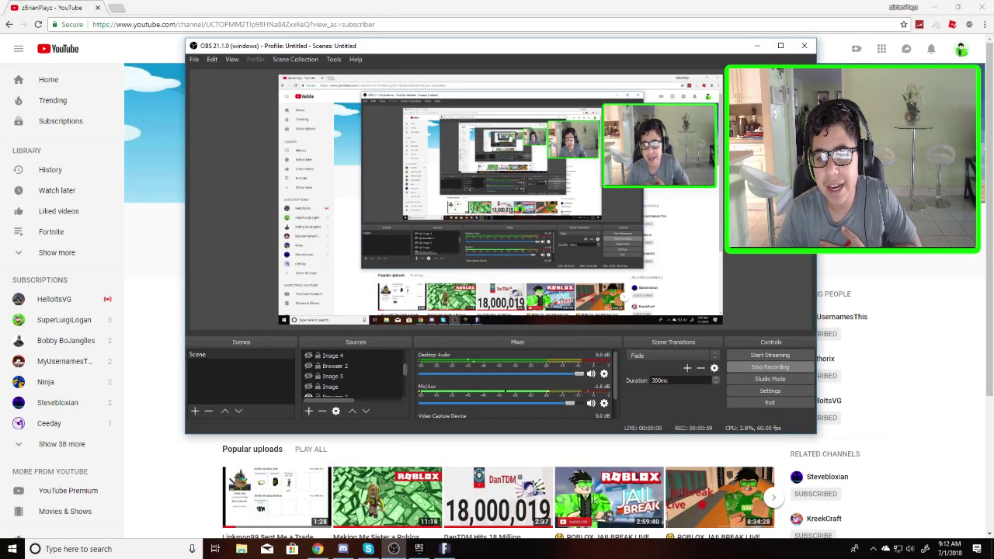